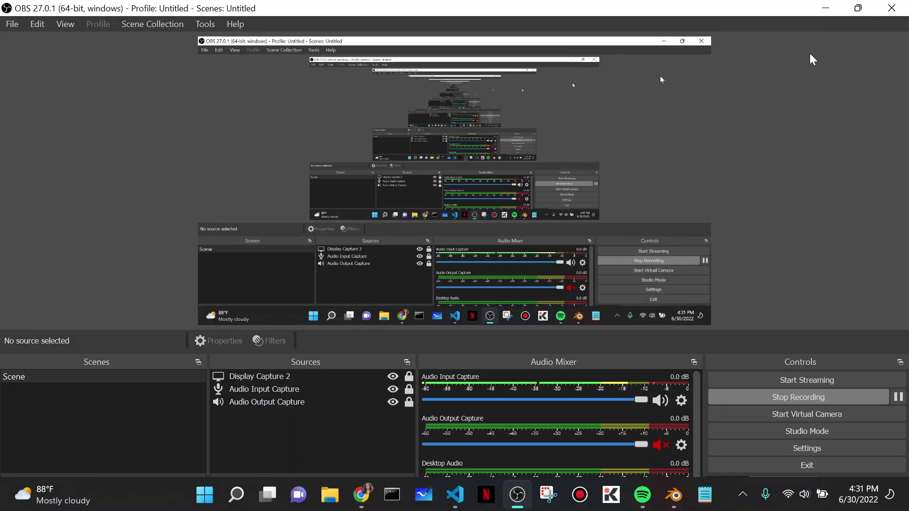
Step: Bring Chrome to the front and open a new tab
click(825, 7)
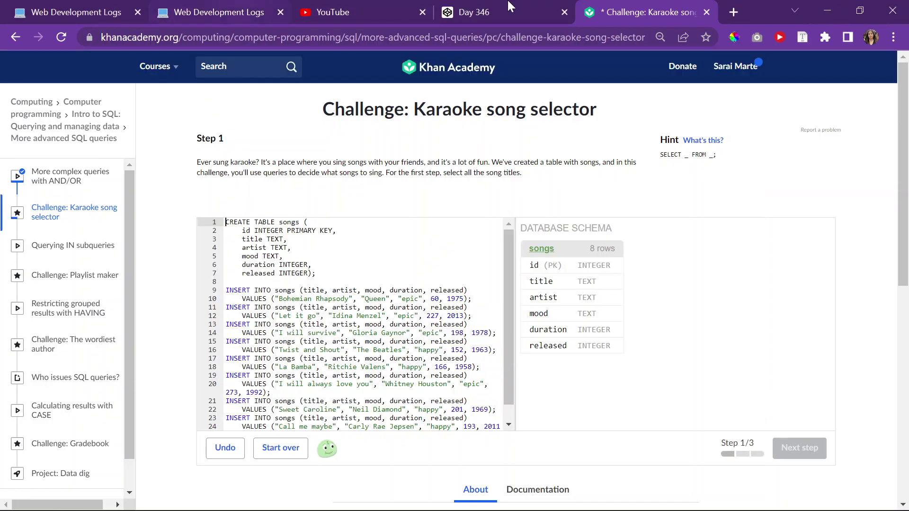
click(508, 7)
click(647, 12)
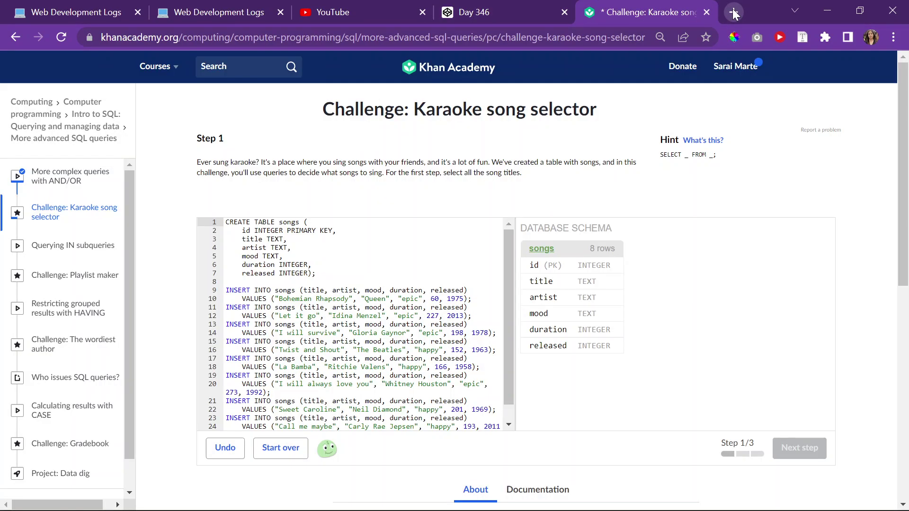
Step: Search '400', open the Data Science Days Colab notebook, then return to the Karaoke tab
click(733, 13)
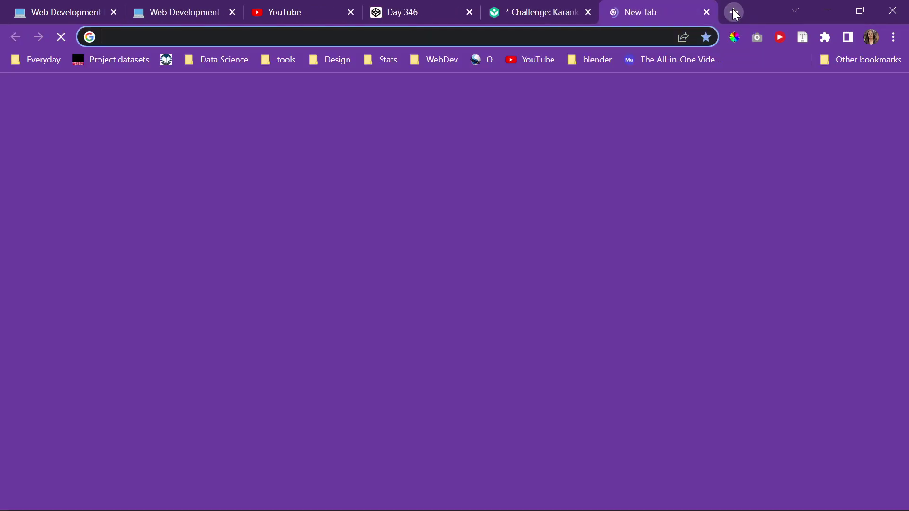
text(400)
key(Return)
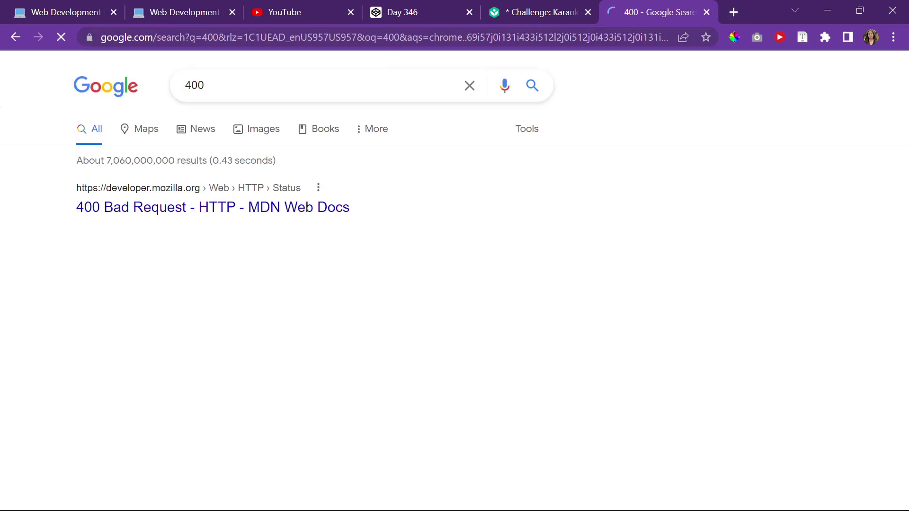
click(386, 39)
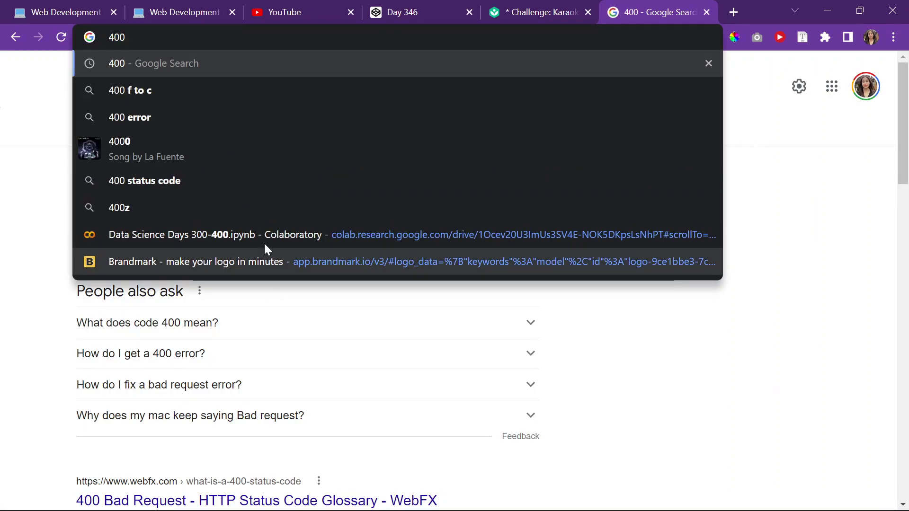
click(264, 236)
click(536, 12)
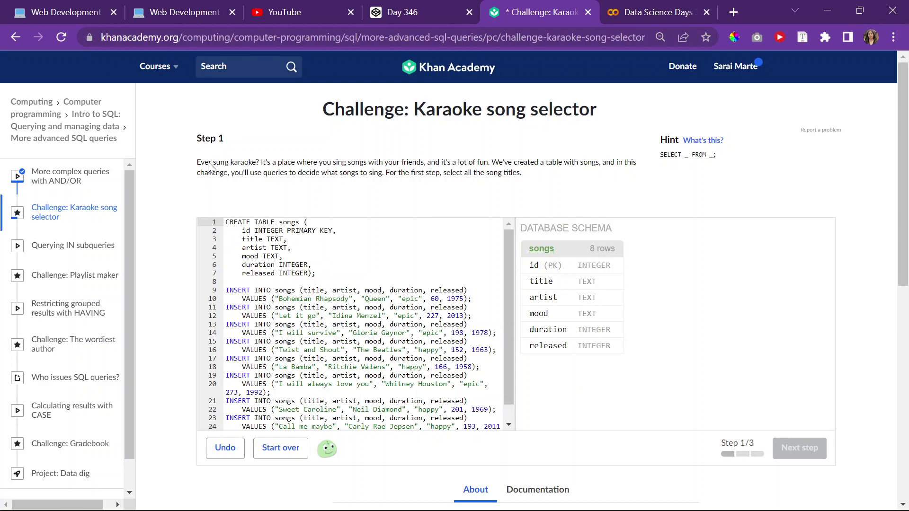
drag(197, 162, 245, 163)
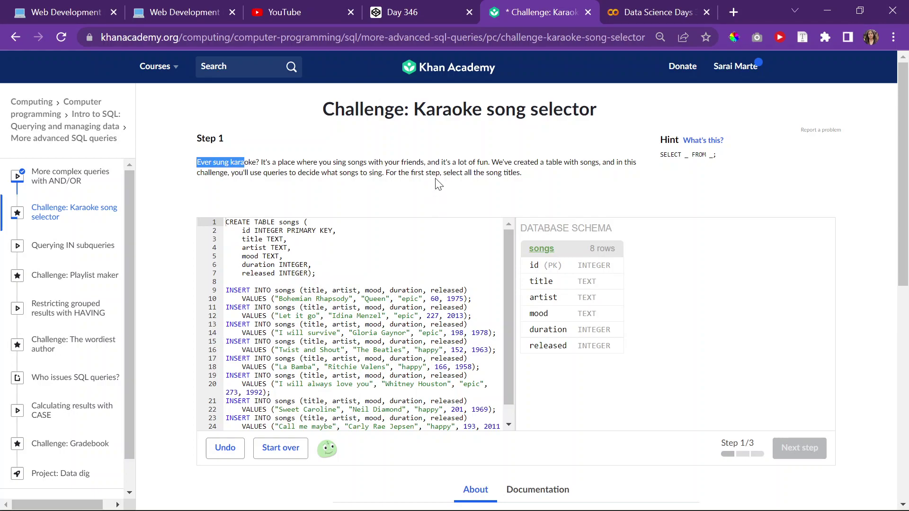
drag(507, 162, 636, 162)
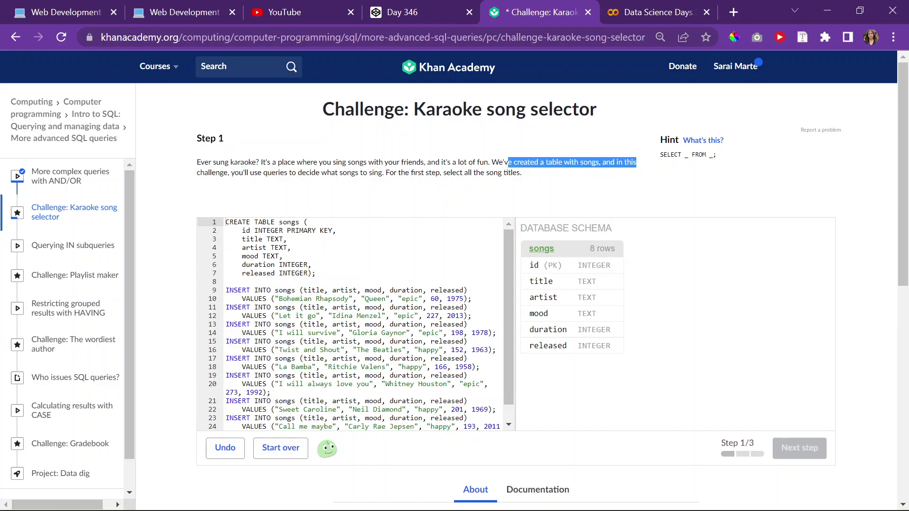
drag(213, 162, 488, 205)
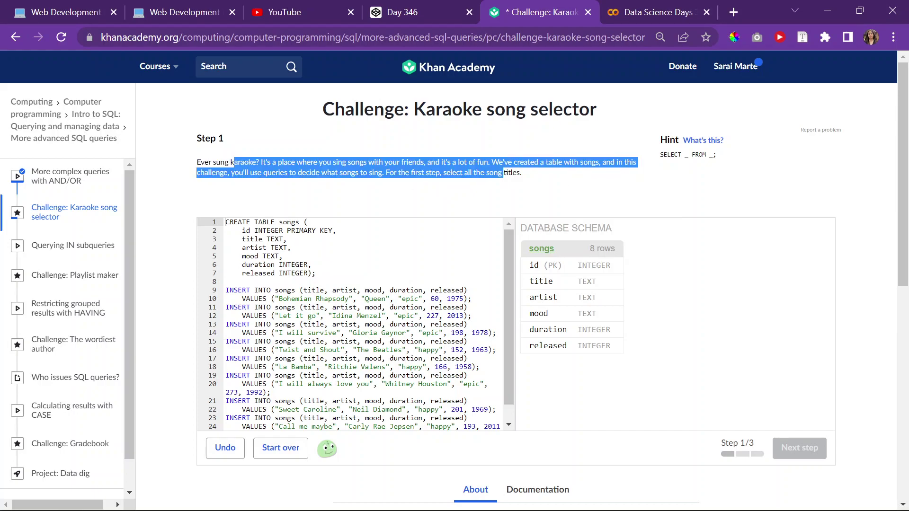
click(466, 191)
scroll(355, 323, down, 1)
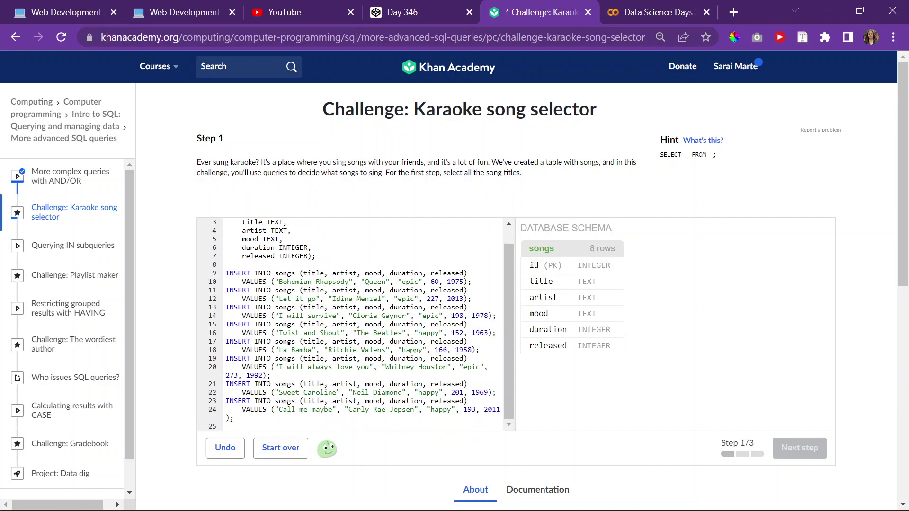
Step: Write SELECT * FROM songs; on line 26 below the INSERT statements
click(235, 418)
key(Return)
key(Return)
key(BackSpace)
text(S)
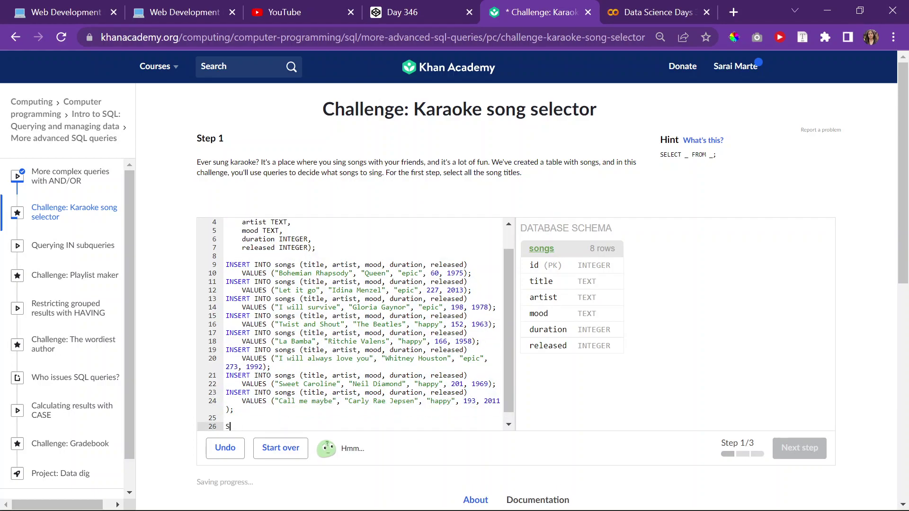
text(ELECT )
text(* )
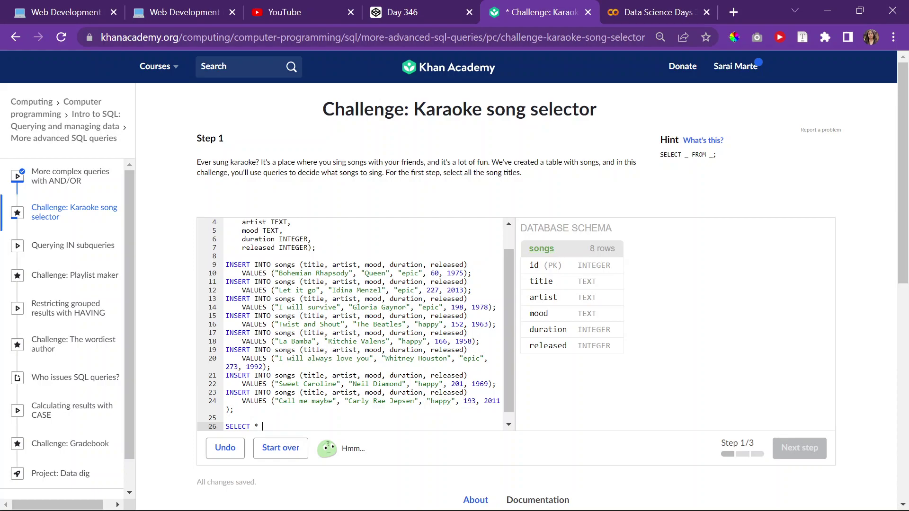
text(fro)
key(BackSpace)
key(BackSpace)
key(BackSpace)
text(F)
text(RO)
key(BackSpace)
text(OM)
scroll(355, 324, up, 1)
text(songs)
text(;)
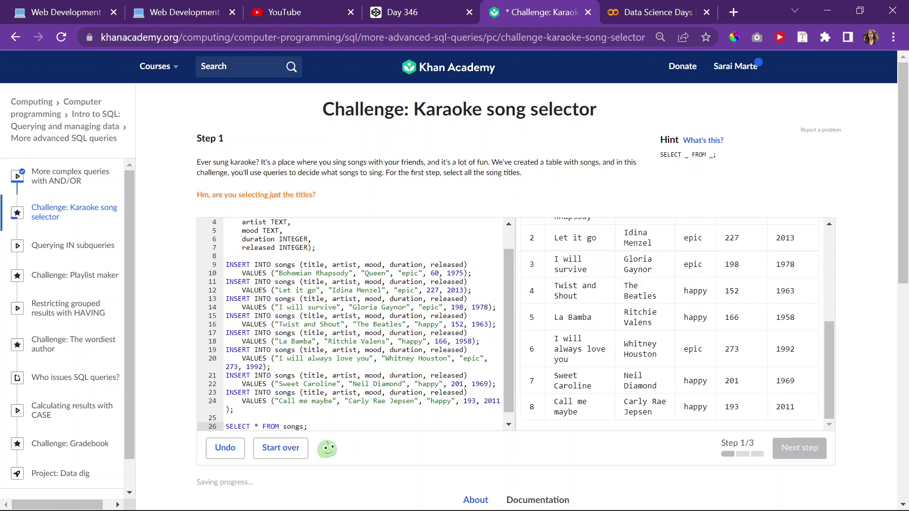
scroll(454, 283, down, 1)
scroll(454, 284, down, 2)
scroll(454, 284, up, 3)
scroll(454, 284, down, 1)
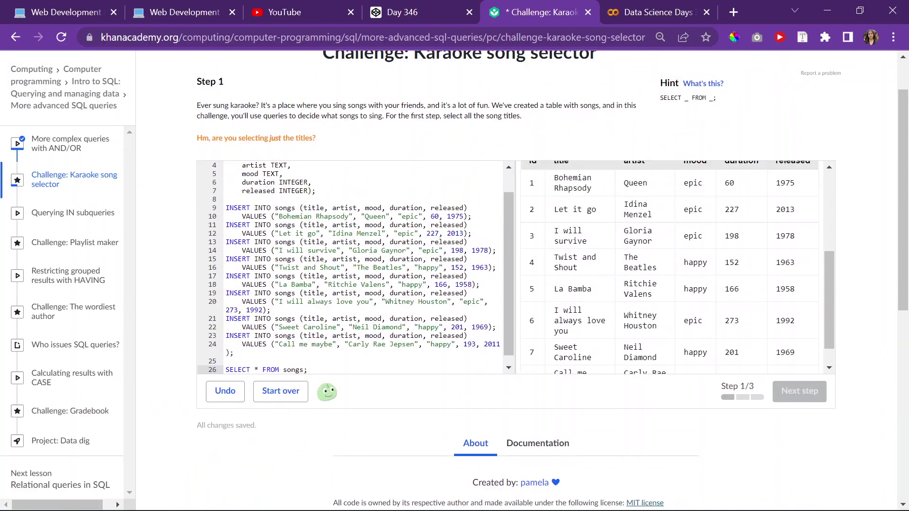
scroll(675, 270, up, 3)
scroll(355, 284, down, 1)
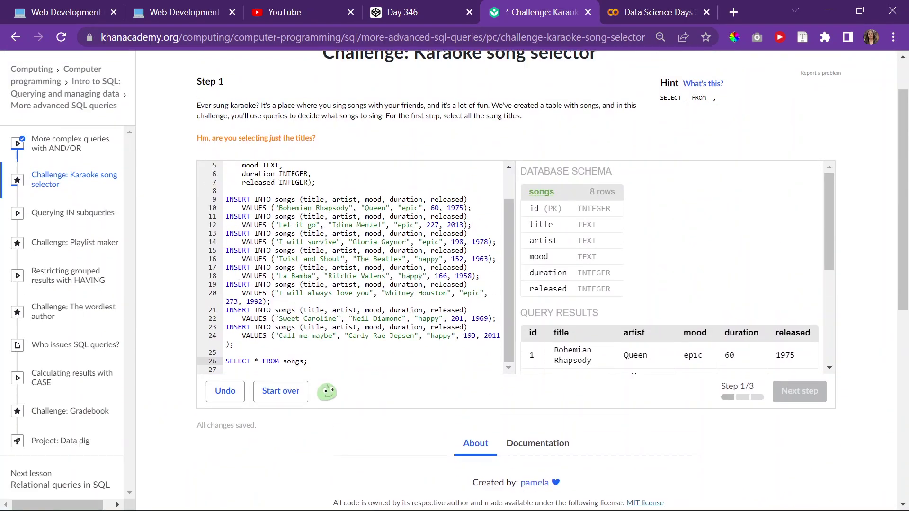
Step: Replace * with title so the query reads SELECT title FROM songs;
key(ctrl+shift+Left)
key(ctrl+shift+Left)
key(ctrl+shift+Left)
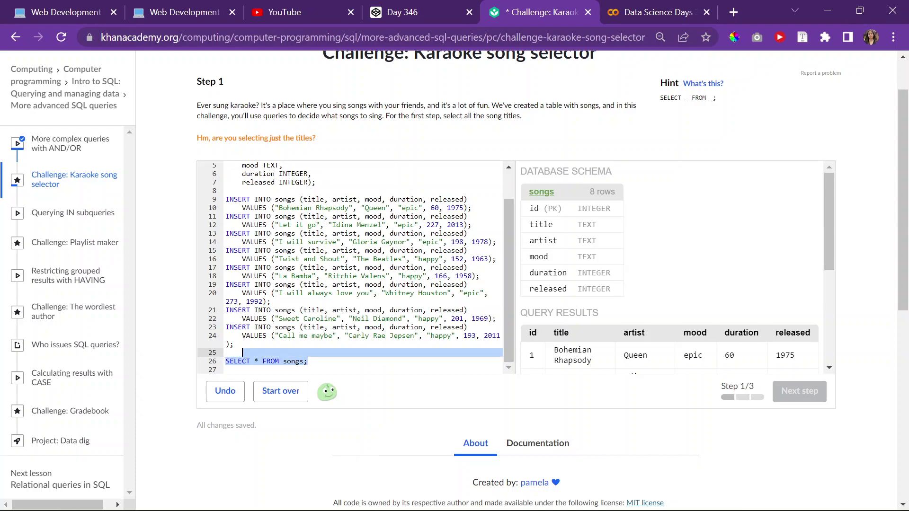
key(Left)
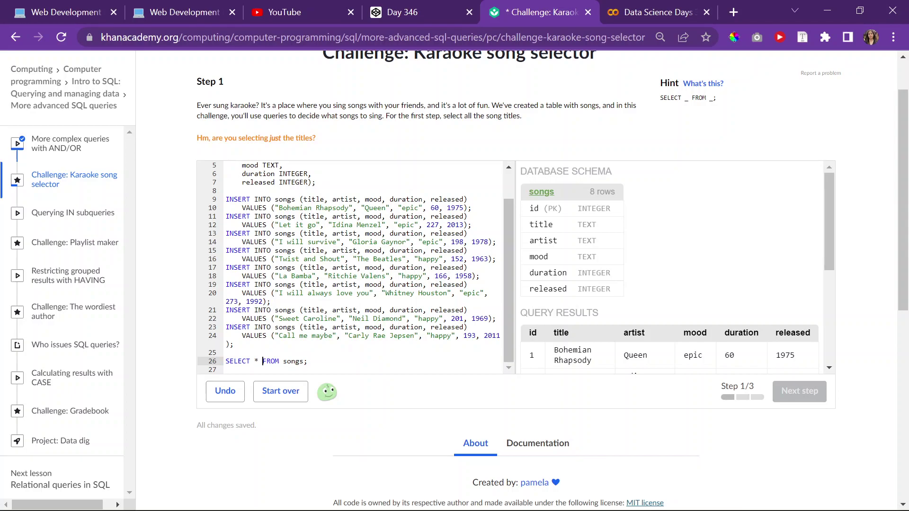
key(Right)
key(BackSpace)
text(title)
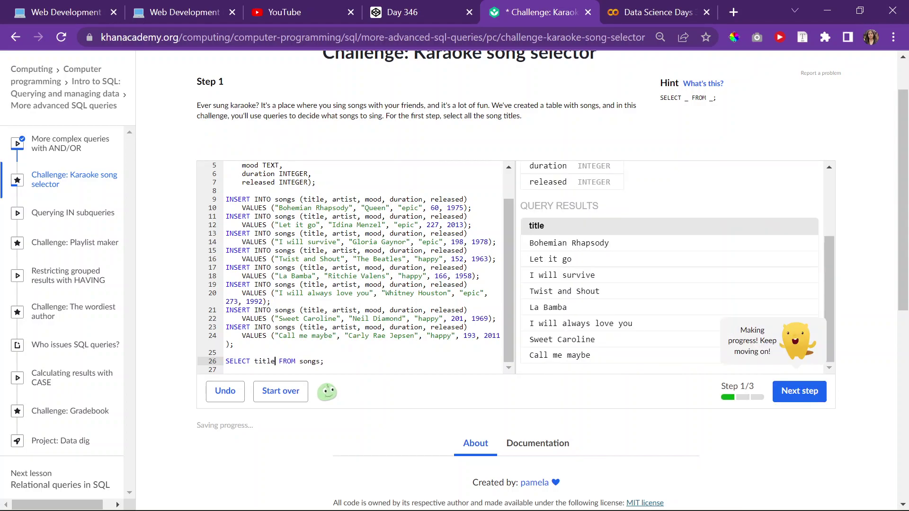
key(Return)
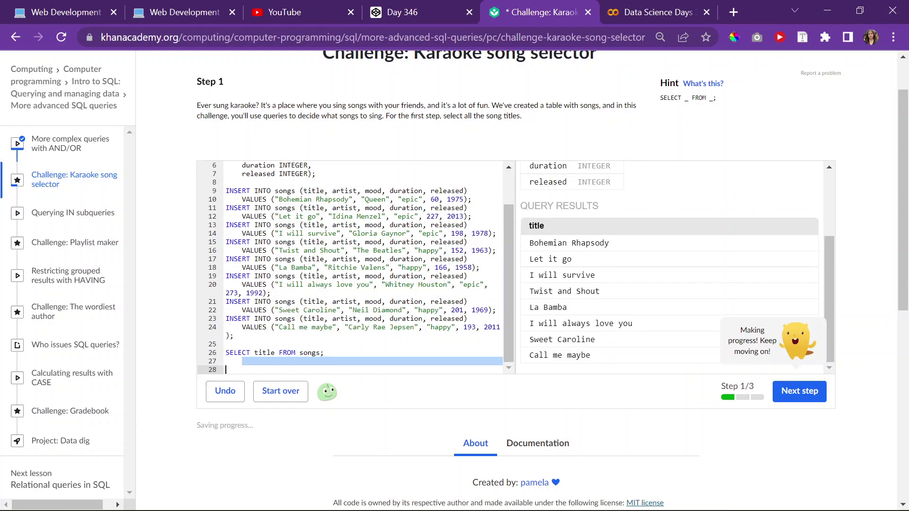
Step: Confirm the SELECT title FROM songs query and advance to Step 2
click(323, 353)
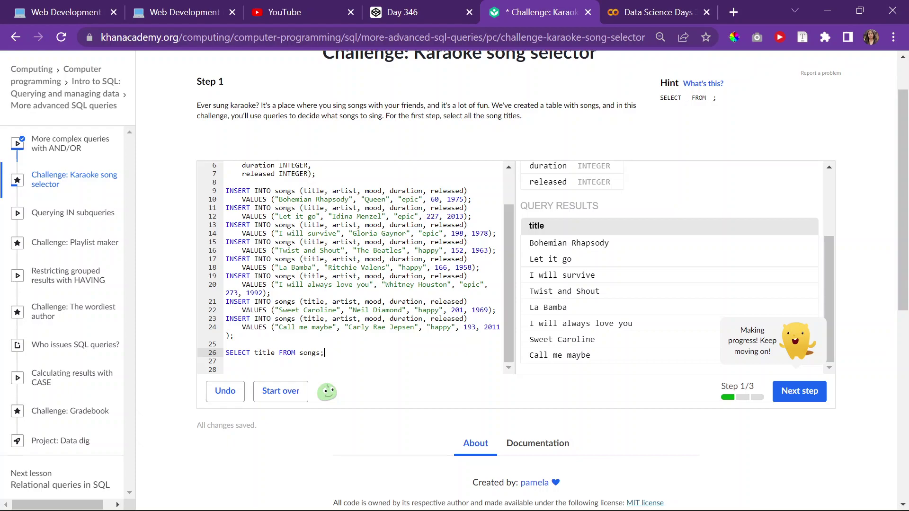
click(822, 395)
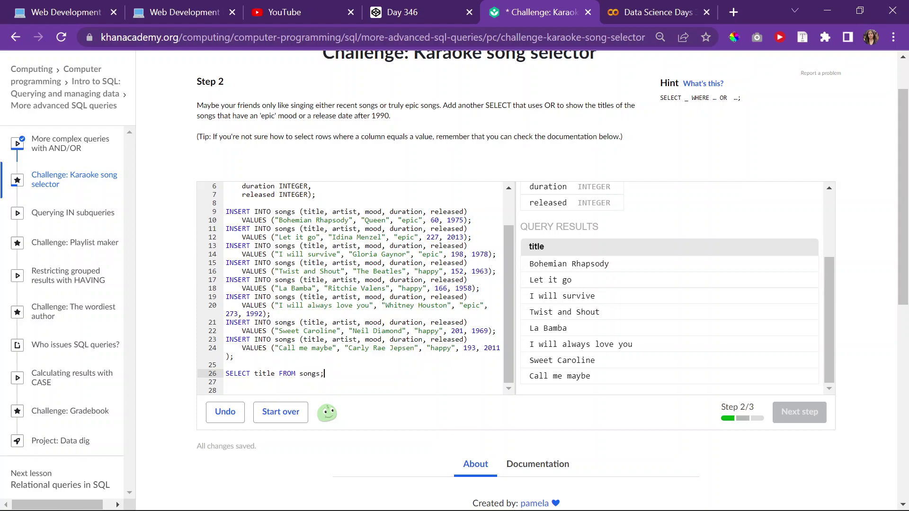
Step: Start the epic-or-after-1990 query on line 27; line 26 is briefly deleted and restored
key(Return)
text(SELECT )
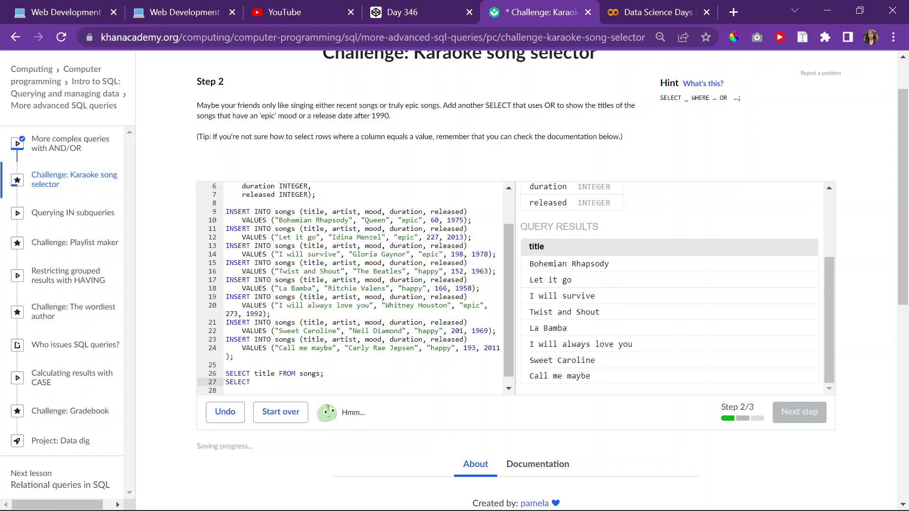
text(* FROM)
text(songs WHERE )
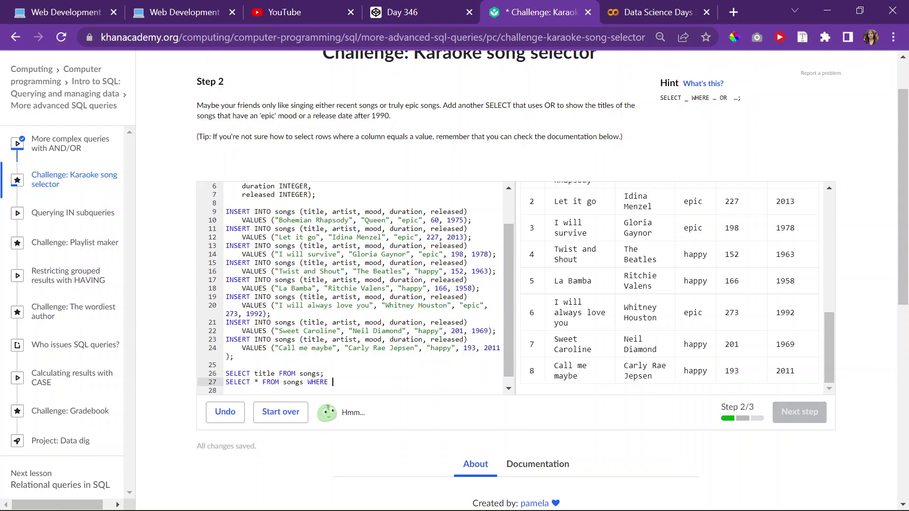
text(mood)
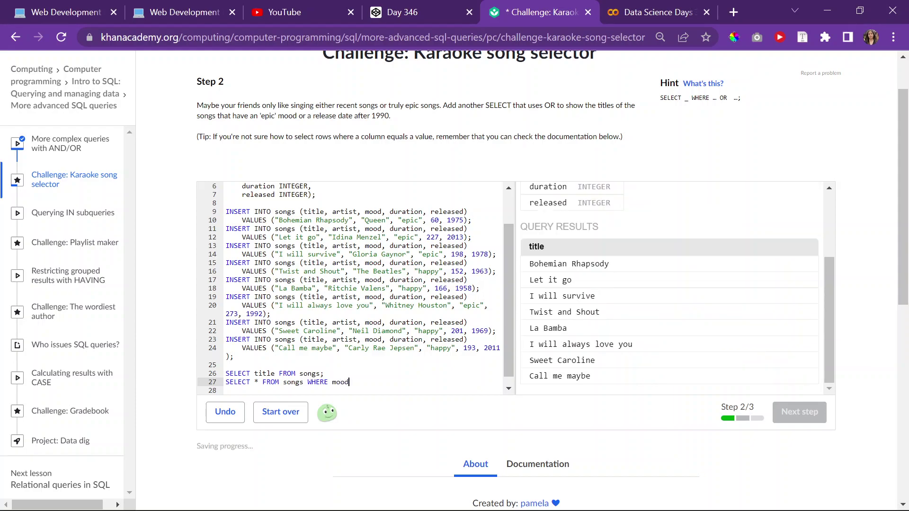
scroll(355, 284, up, 1)
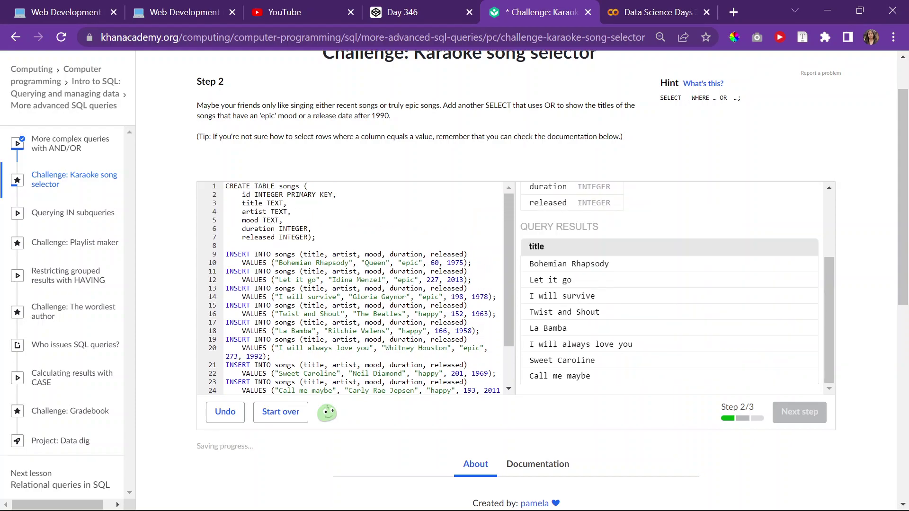
scroll(356, 284, down, 2)
text(=)
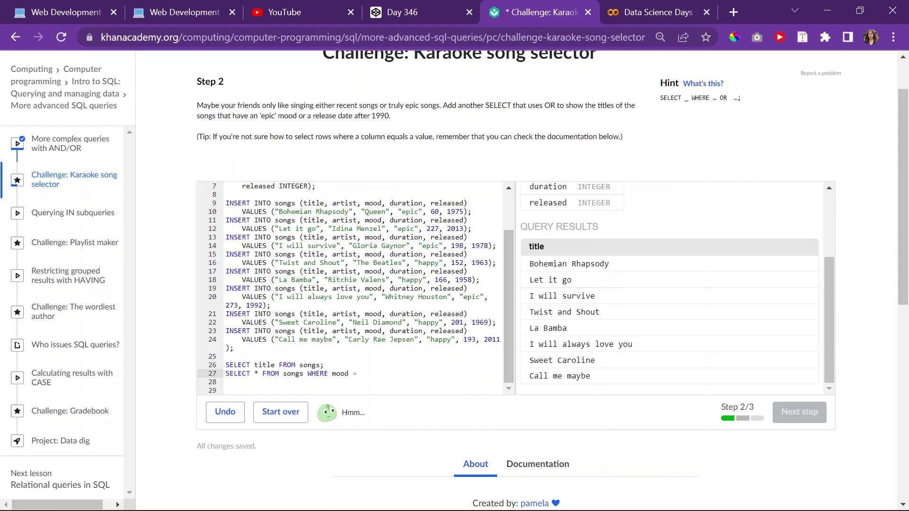
text( 'epic')
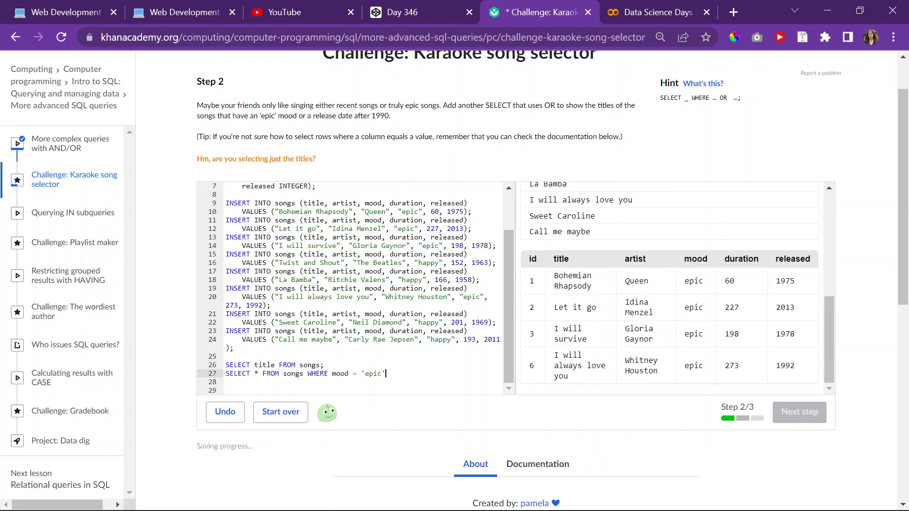
scroll(355, 284, up, 2)
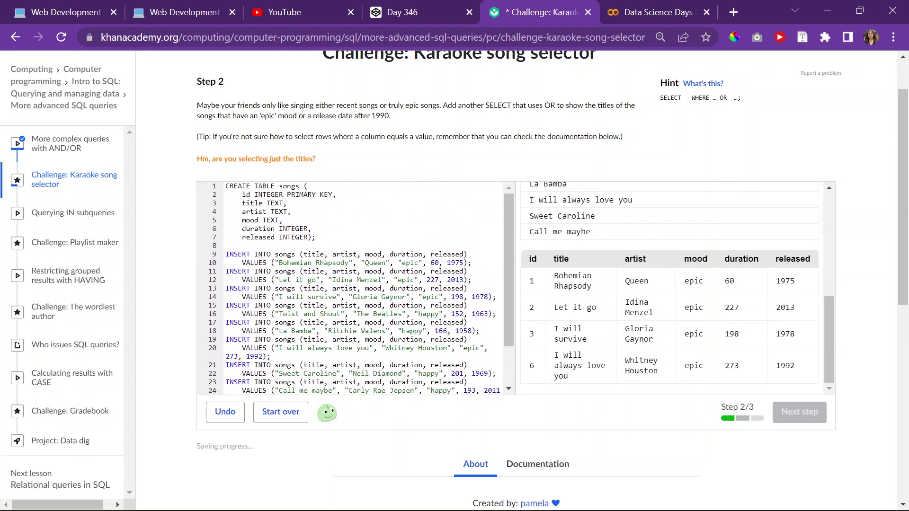
scroll(355, 284, down, 2)
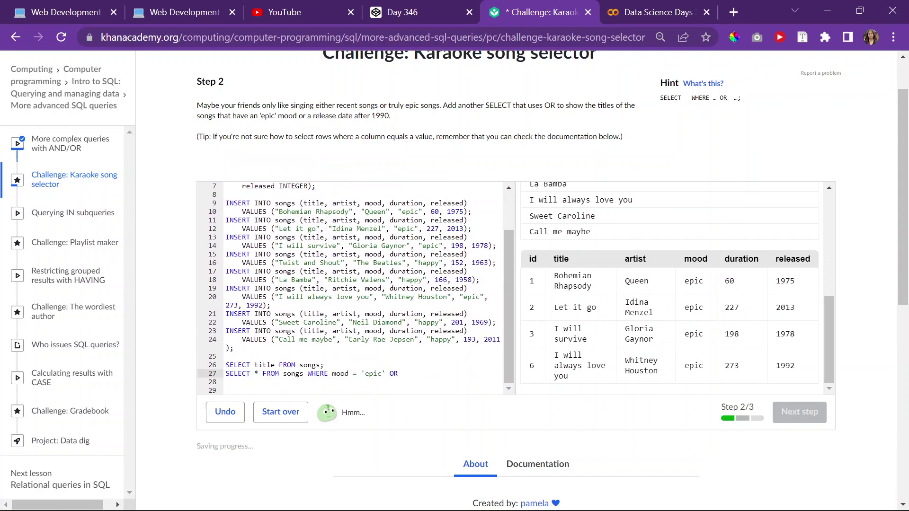
scroll(355, 284, up, 2)
scroll(355, 284, down, 2)
text(relea)
text(sed )
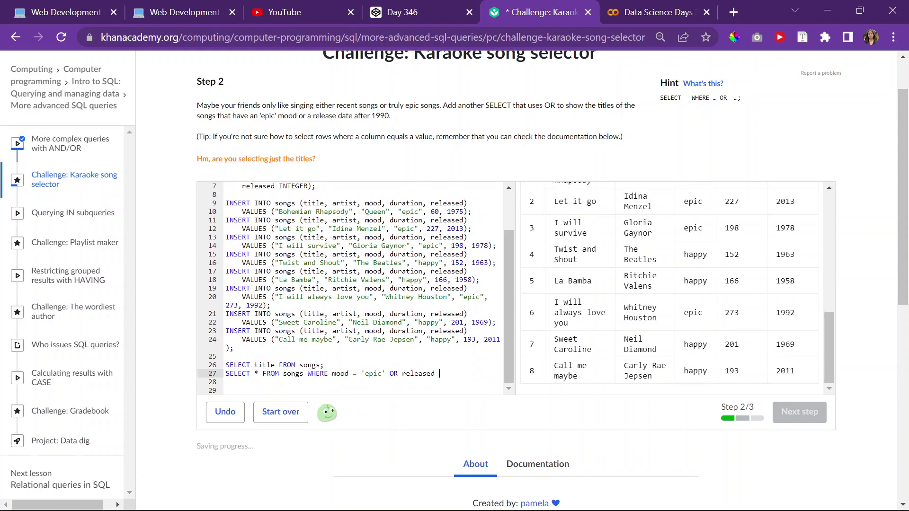
text(> 19)
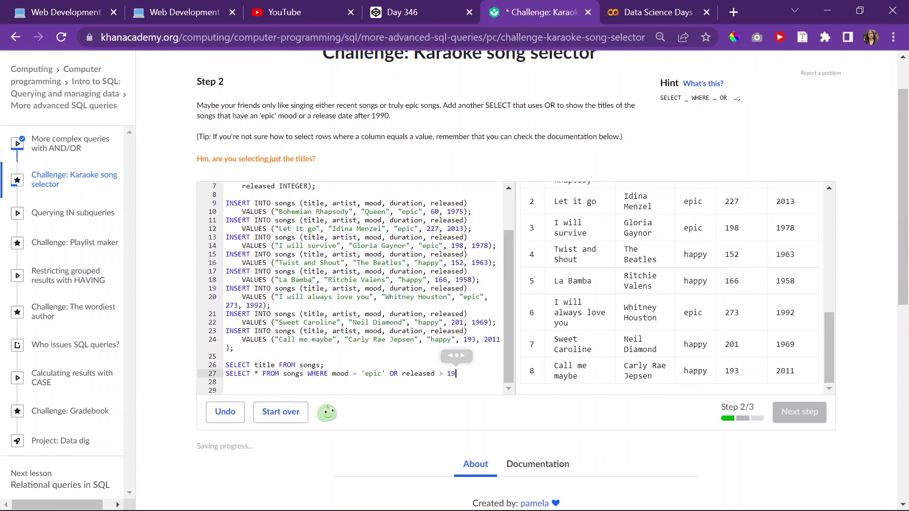
text(90;)
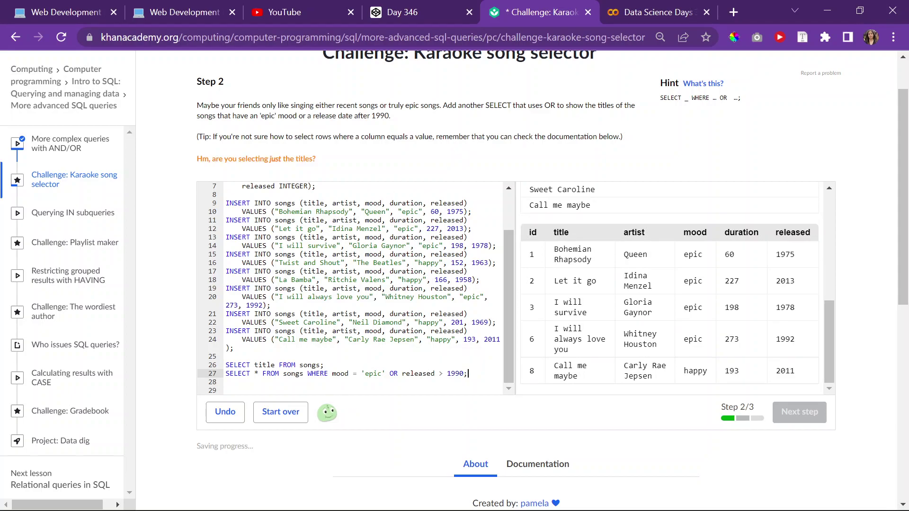
key(Up)
key(Left)
key(ctrl+shift+Left)
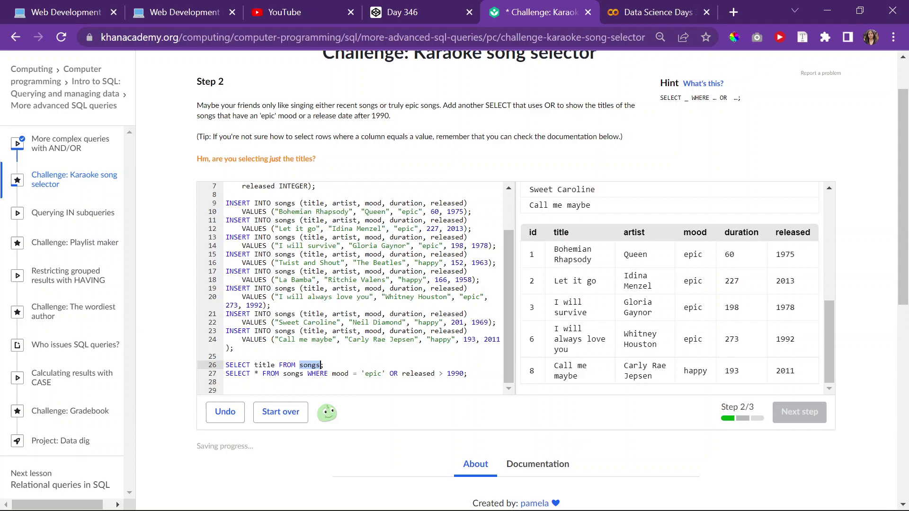
key(Right)
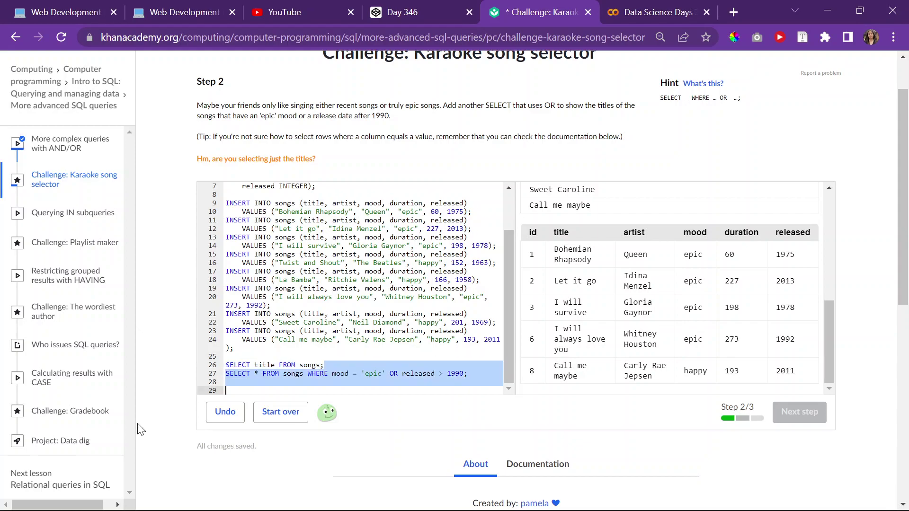
key(shift+Home)
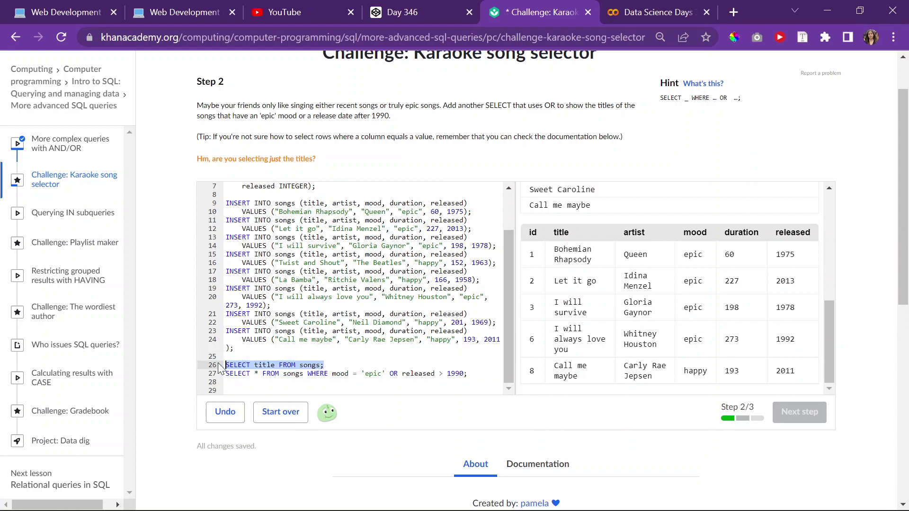
key(BackSpace)
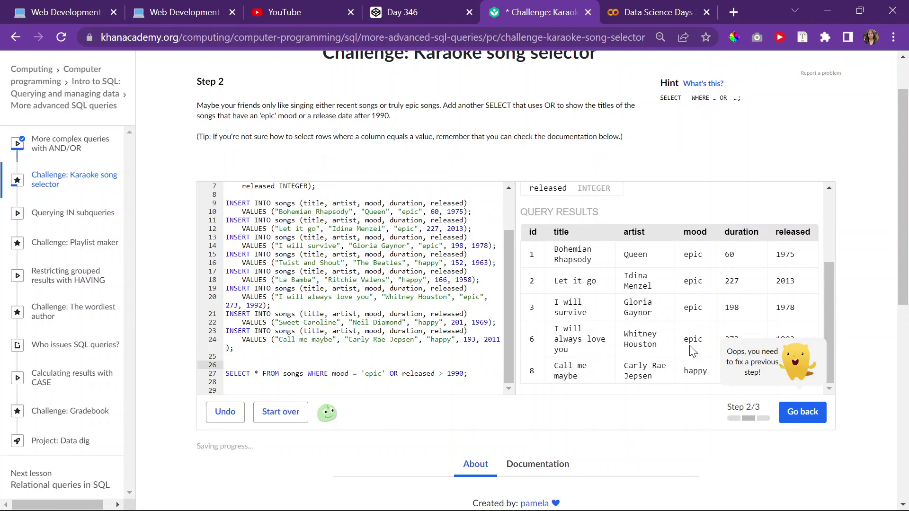
key(ctrl+z)
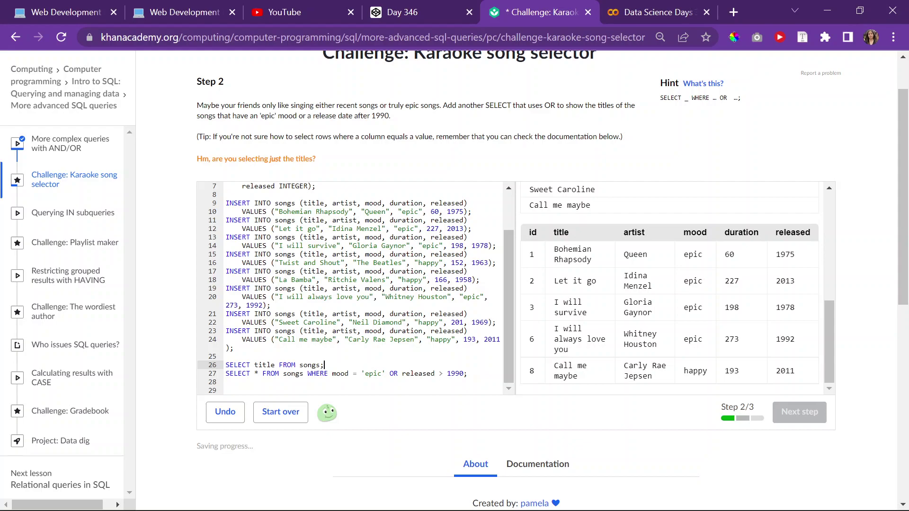
Step: Make the second query select title instead of *, fixing the 'titles' typo
click(254, 374)
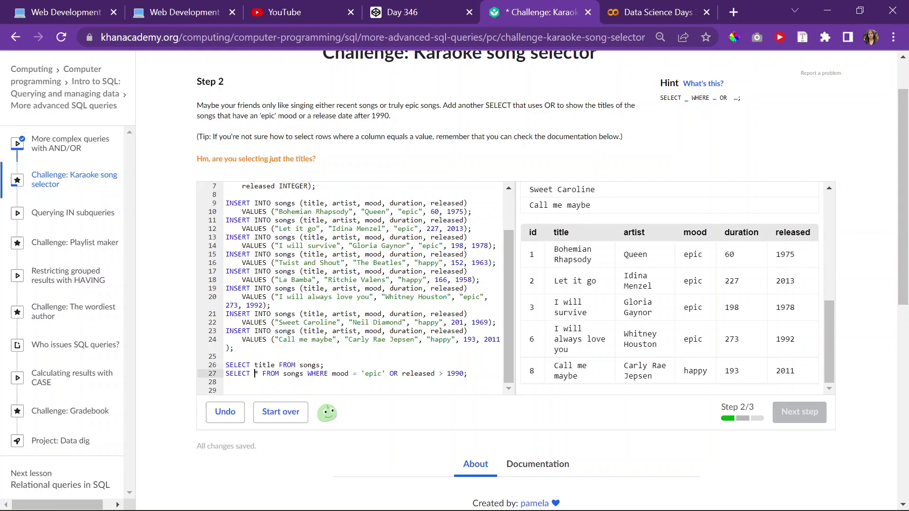
drag(242, 382, 226, 390)
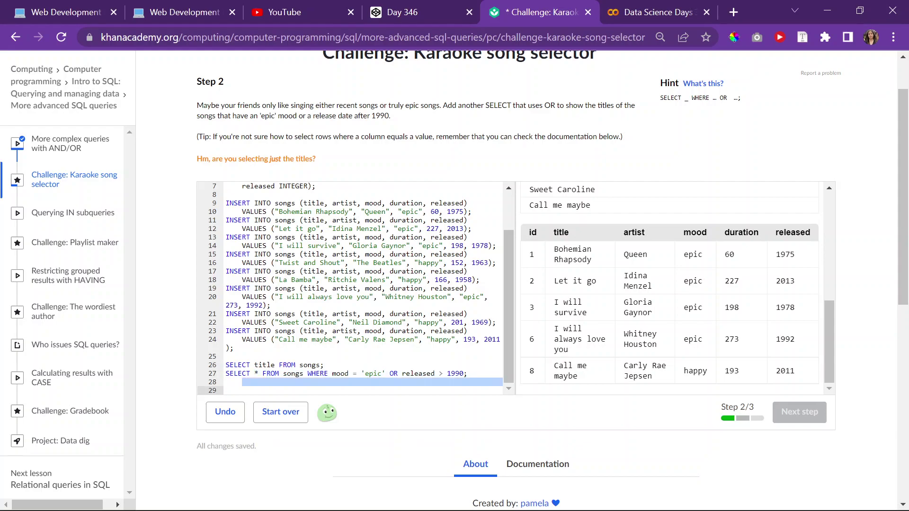
click(276, 364)
click(279, 374)
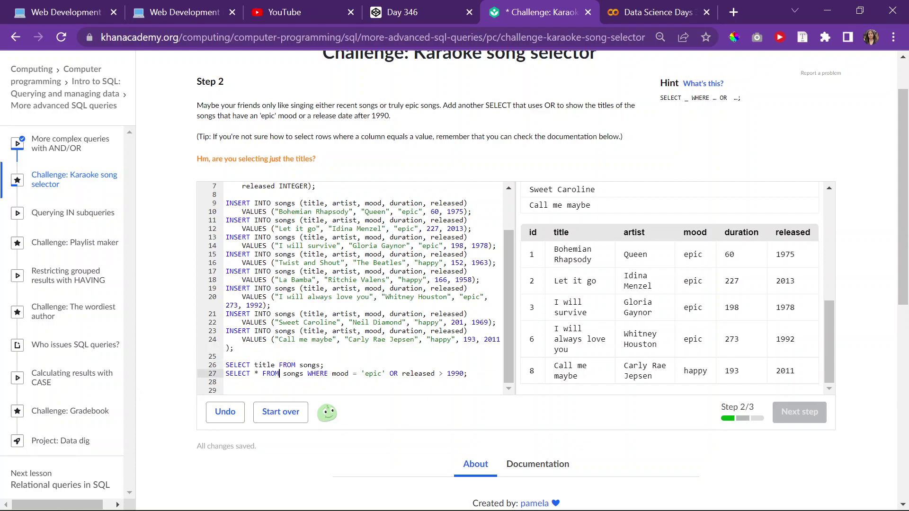
key(BackSpace)
key(BackSpace)
key(BackSpace)
text(titles)
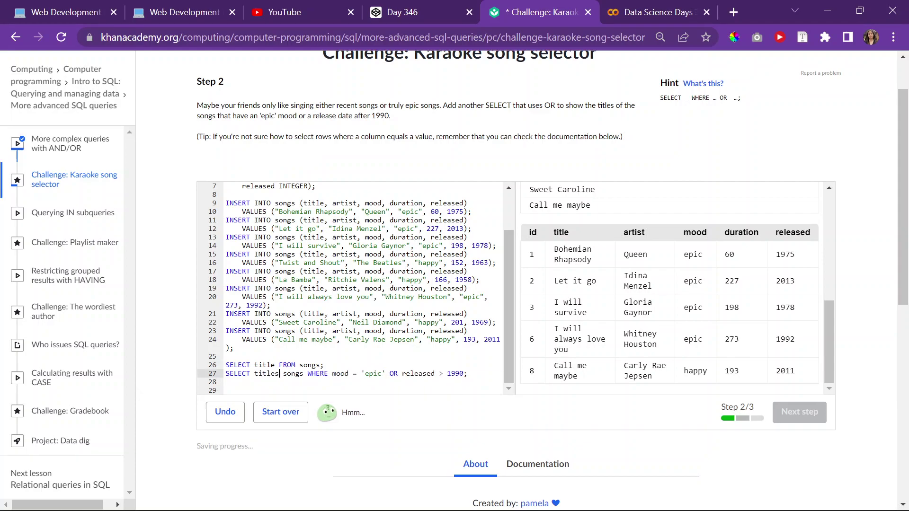
key(BackSpace)
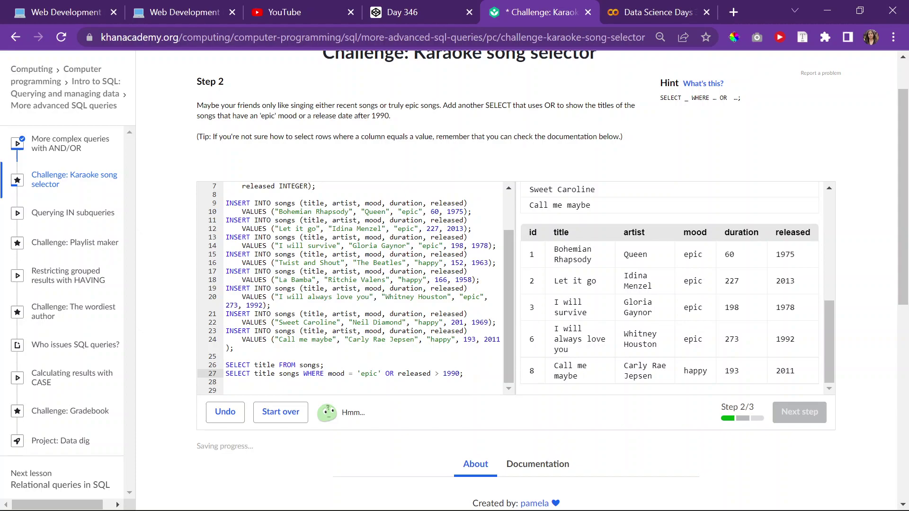
text(FROM)
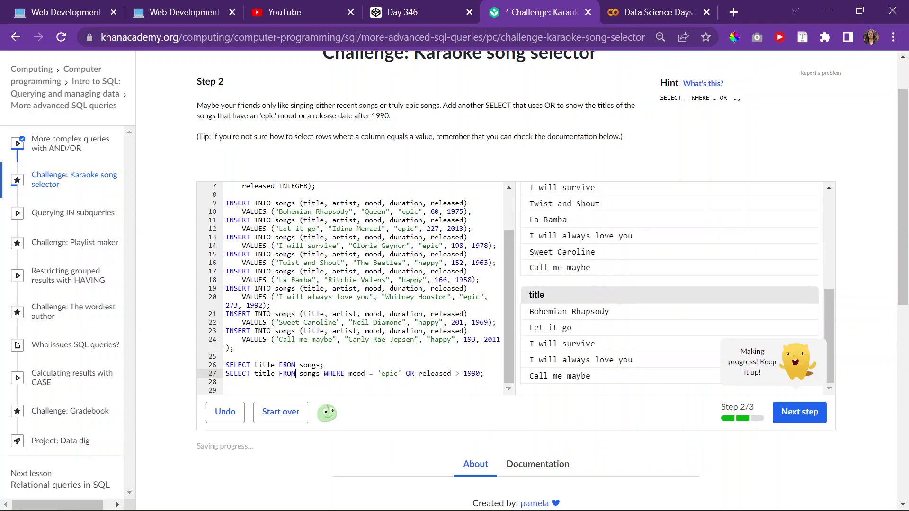
scroll(454, 284, down, 1)
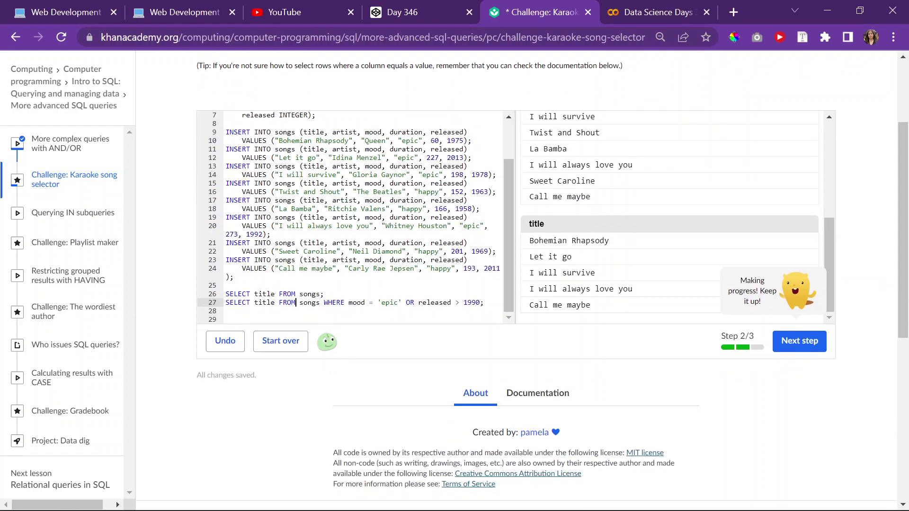
mouse_move(279, 302)
mouse_down()
mouse_move(421, 303)
mouse_move(402, 303)
mouse_up()
click(420, 303)
Step: Move to Step 3 and read its instructions
click(793, 344)
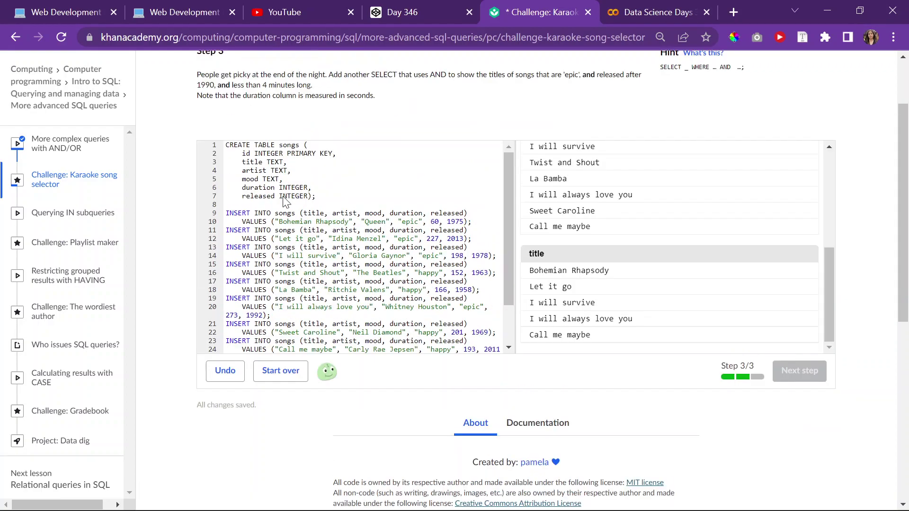
drag(200, 162, 360, 162)
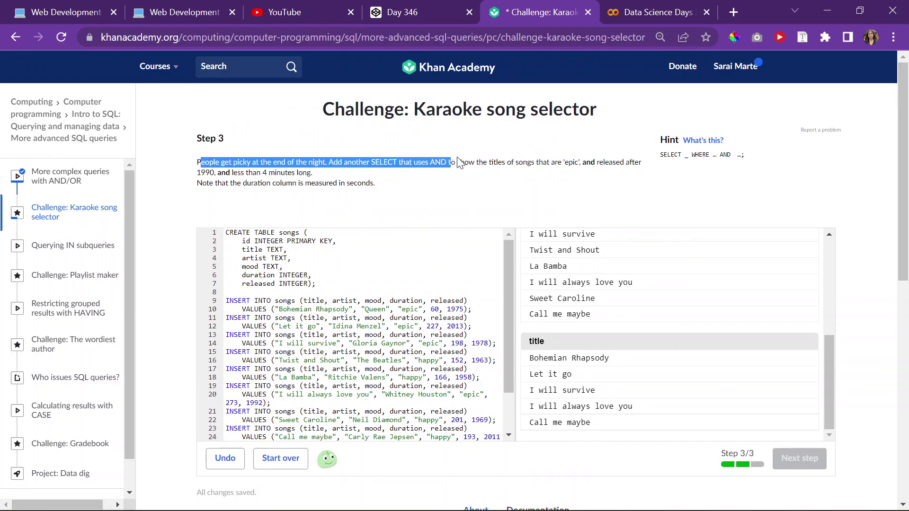
mouse_move(360, 162)
mouse_down()
mouse_move(618, 175)
mouse_move(325, 184)
mouse_up()
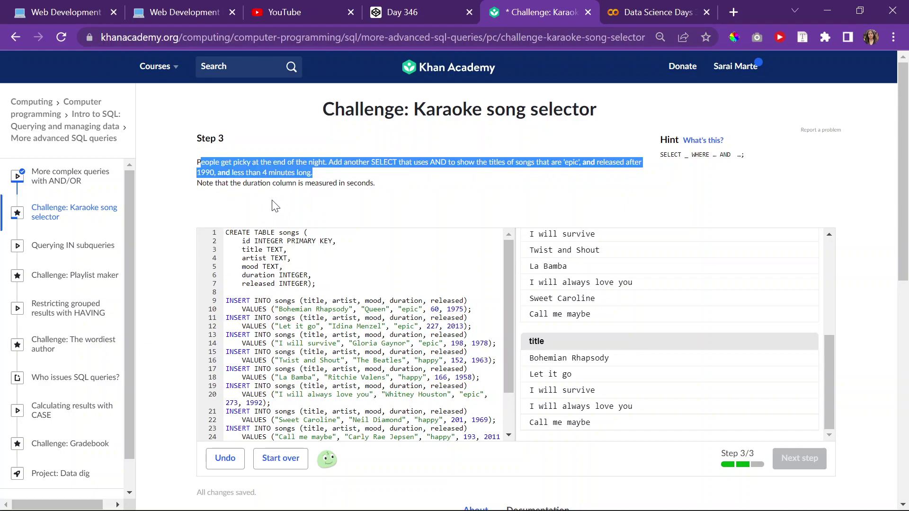
scroll(277, 206, down, 2)
scroll(366, 192, down, 1)
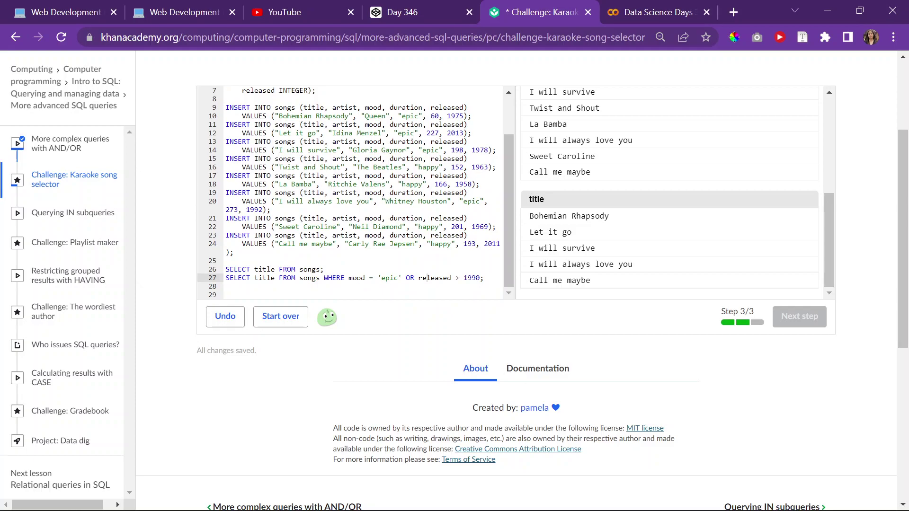
Step: Replace OR with AND between the 'epic' and 1990 conditions on line 27
click(482, 278)
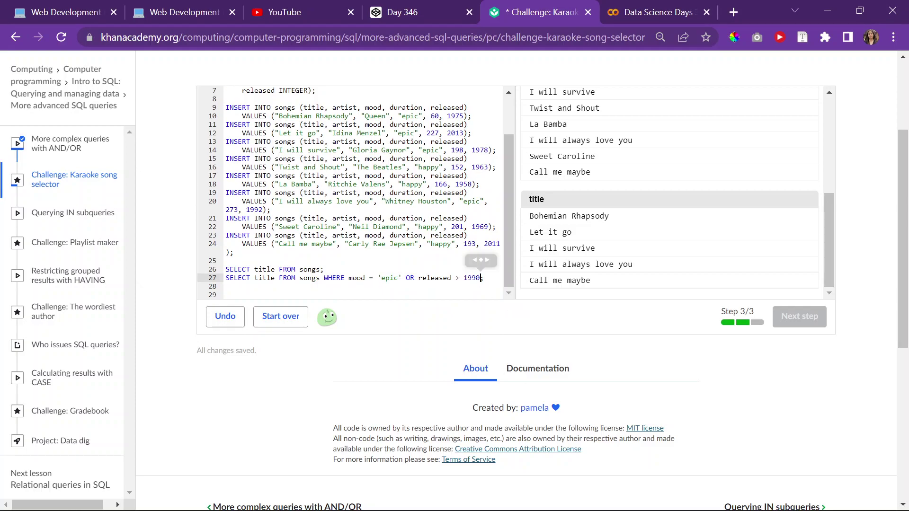
text(;)
click(410, 278)
key(BackSpace)
key(BackSpace)
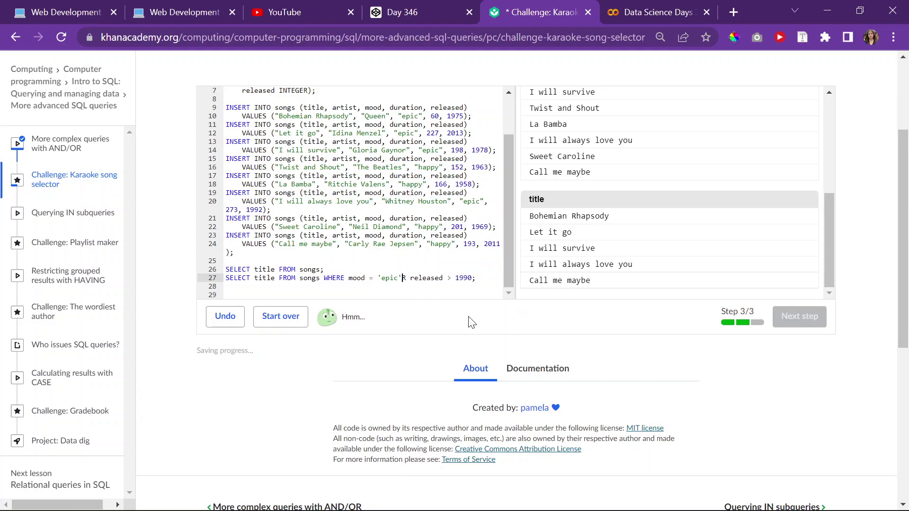
text(AND)
key(BackSpace)
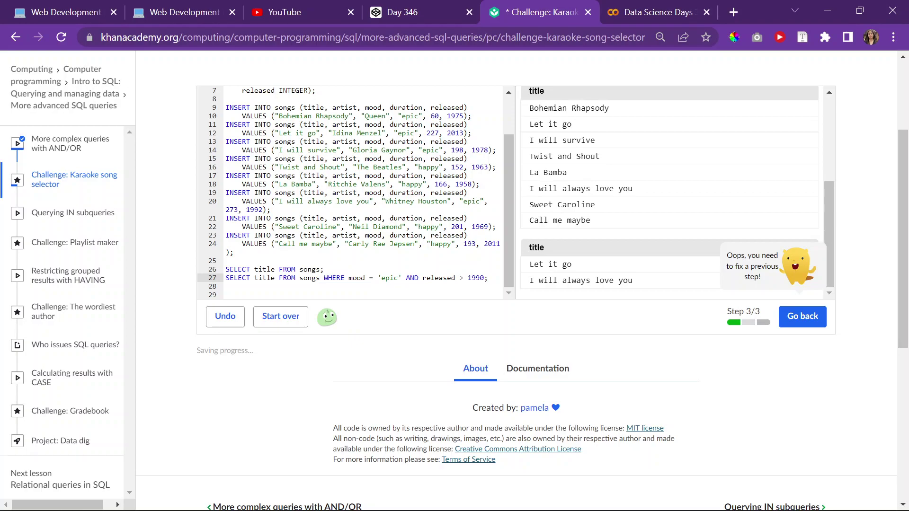
Step: Append AND duration < 240 to line 27 and add blank lines below it
click(487, 278)
text(AND)
scroll(355, 192, up, 2)
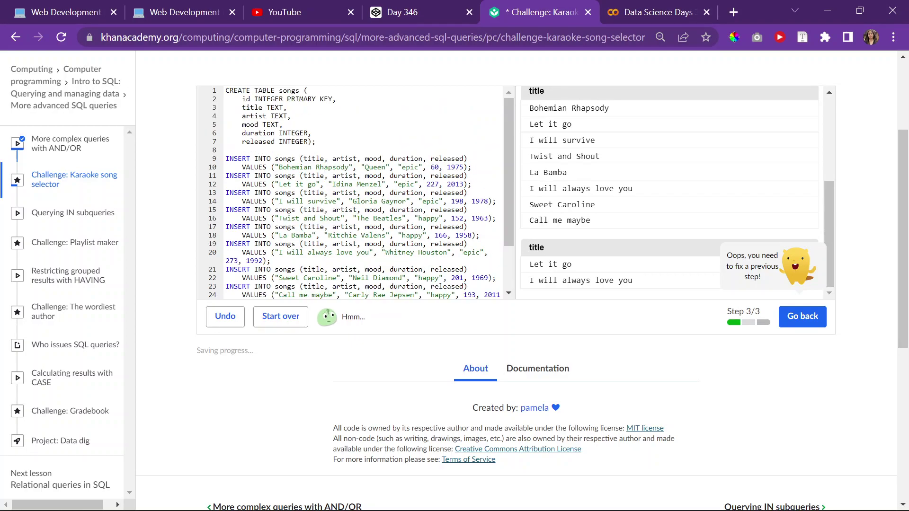
text(ND duration ;)
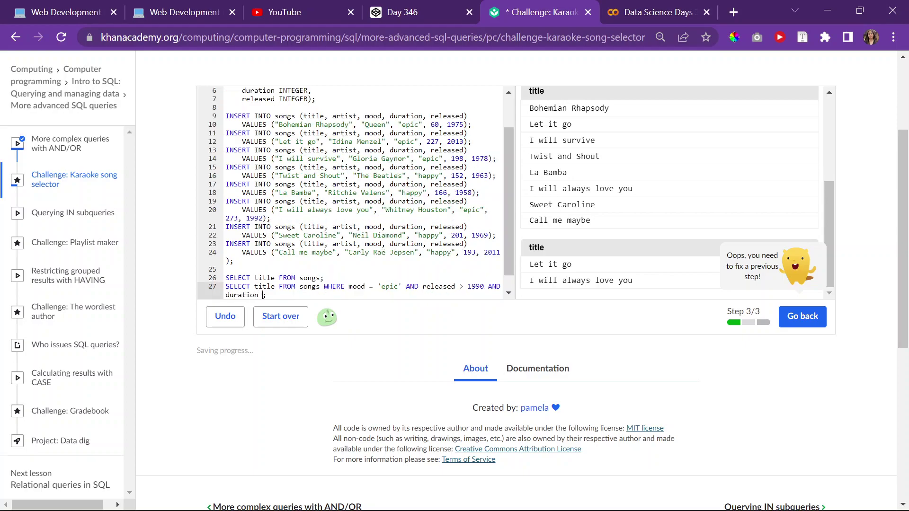
scroll(459, 318, up, 2)
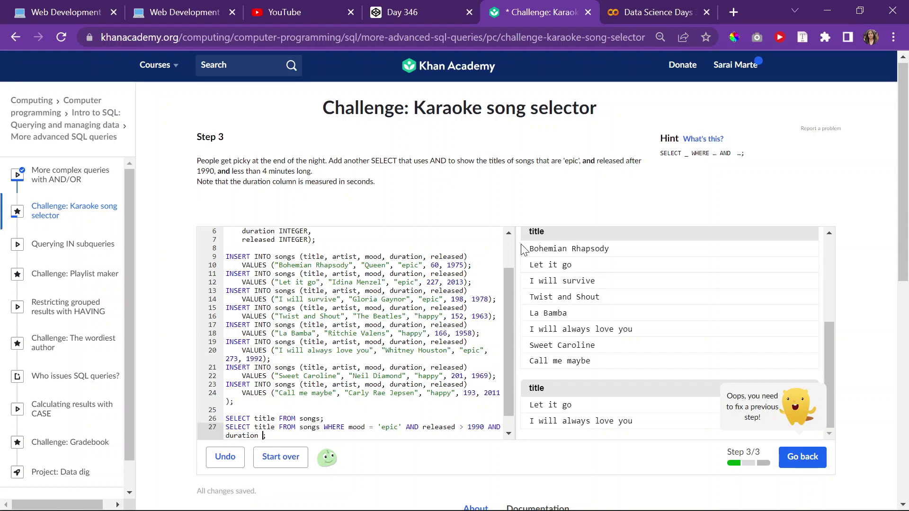
text(>)
key(BackSpace)
key(BackSpace)
text(<240)
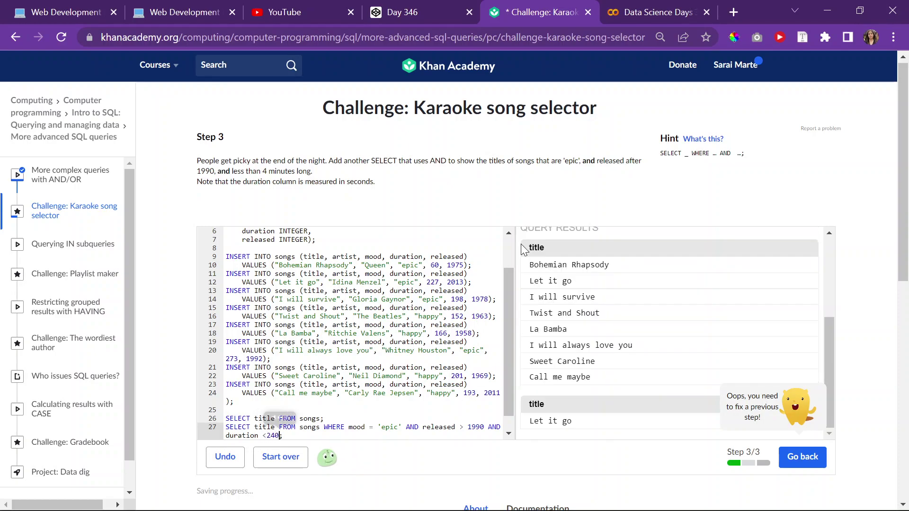
key(End)
key(Return)
key(Return)
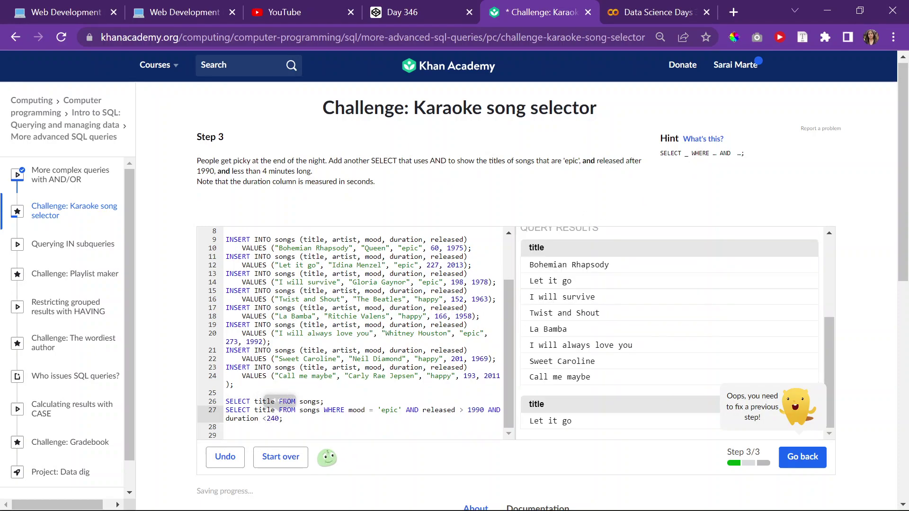
click(337, 409)
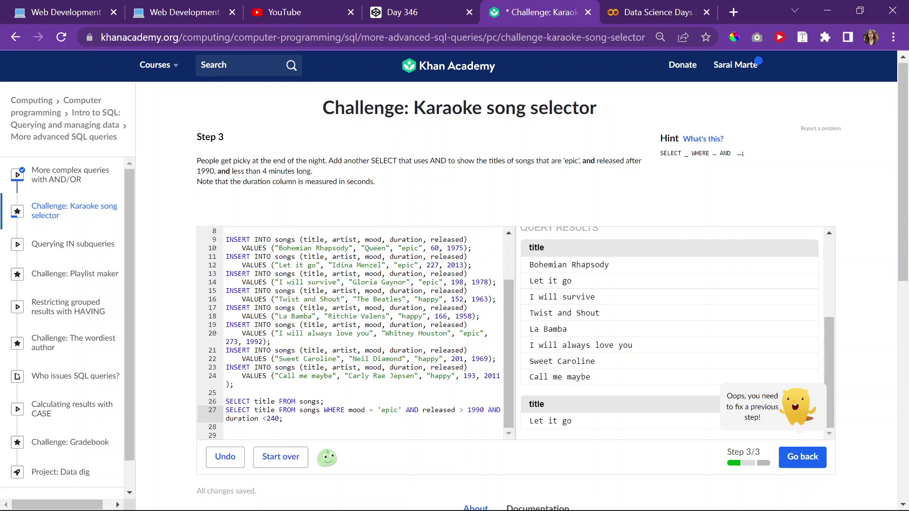
Step: Delete the duration < 240 condition from line 27
click(267, 418)
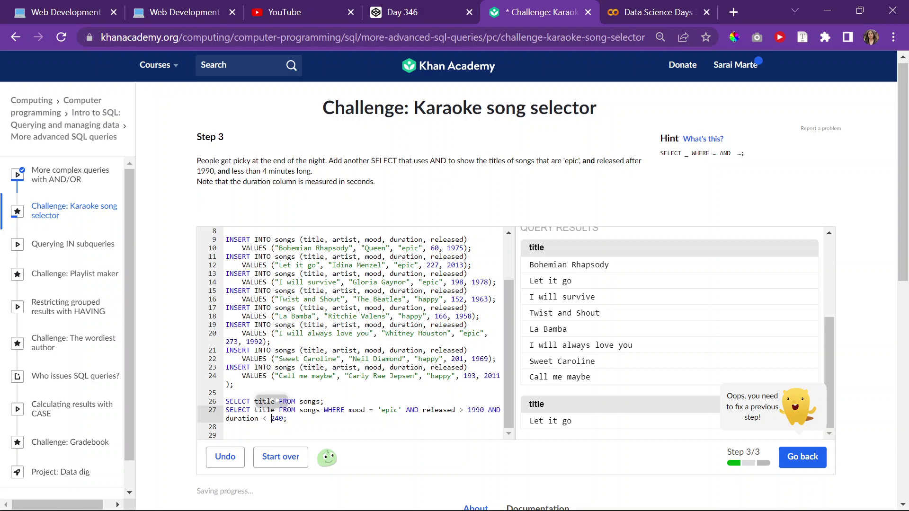
click(325, 401)
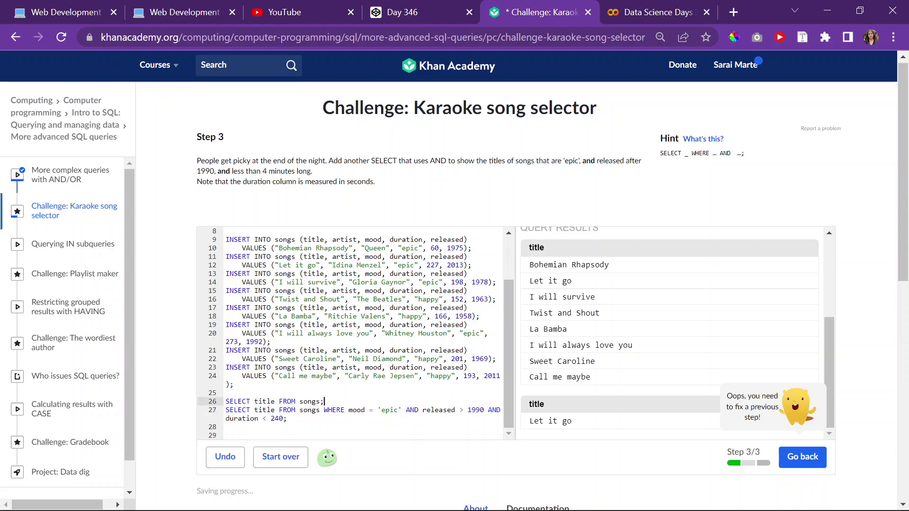
click(212, 409)
click(266, 418)
key(BackSpace)
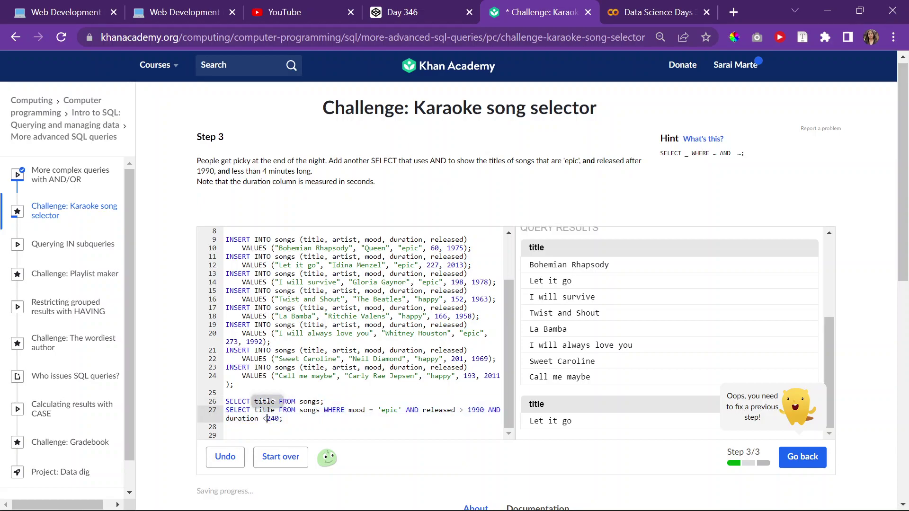
key(Delete)
key(Delete)
key(Delete)
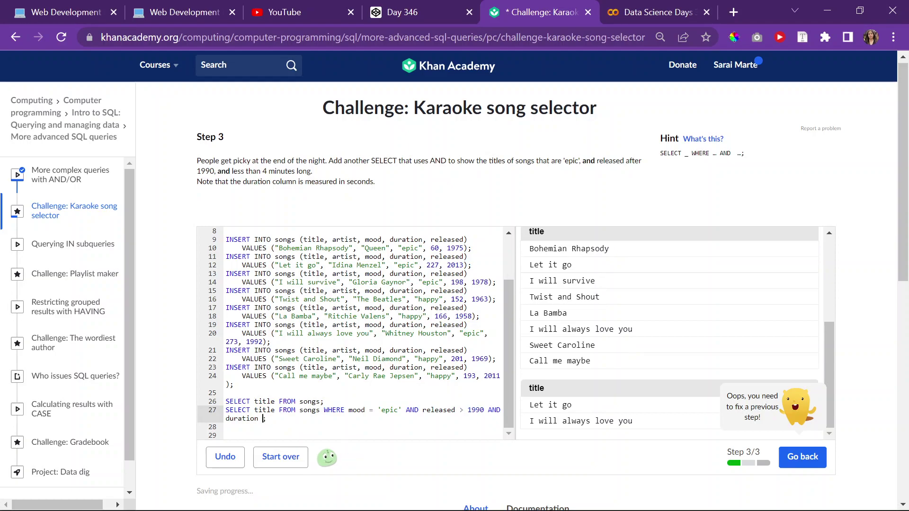
key(BackSpace)
key(BackSpace)
key(BackSpace)
key(BackSpace)
key(BackSpace)
key(BackSpace)
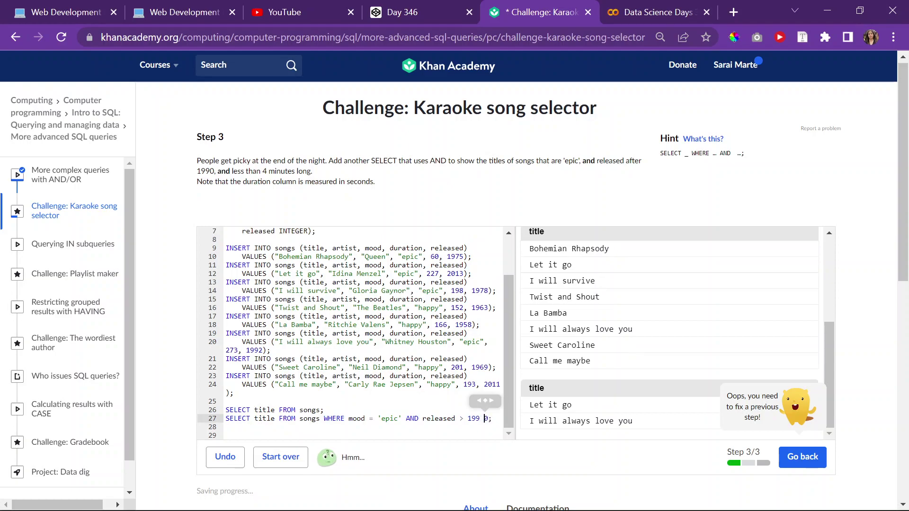
Step: Restore OR on line 27, add the under-240 AND query on line 28, and finish
click(406, 418)
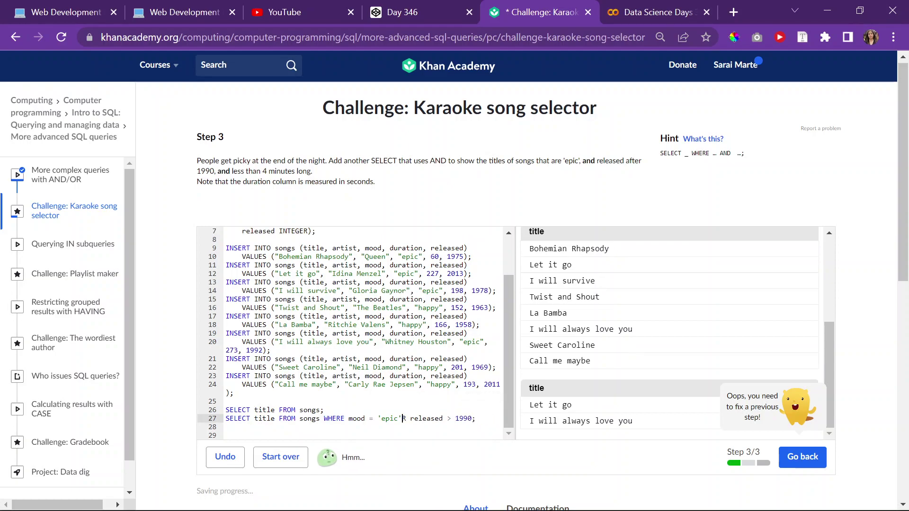
key(BackSpace)
key(BackSpace)
key(BackSpace)
key(BackSpace)
text(O)
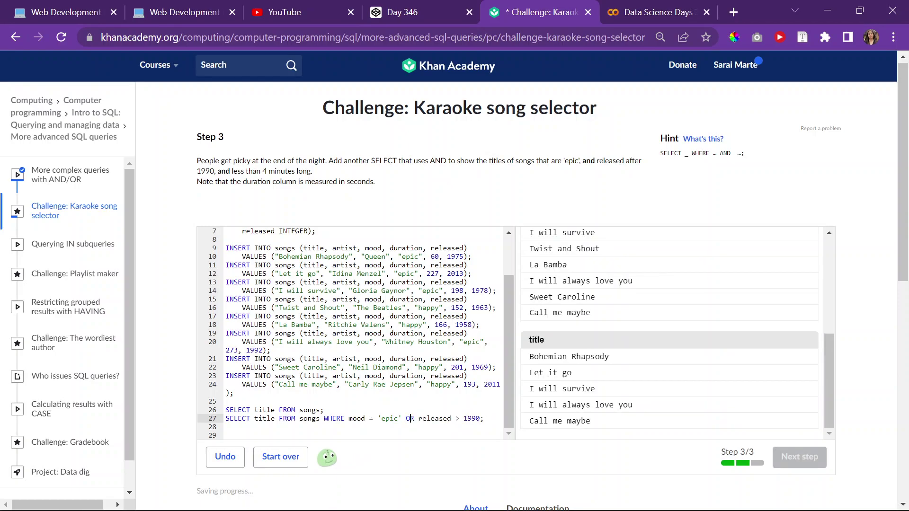
key(Up)
key(Down)
key(Down)
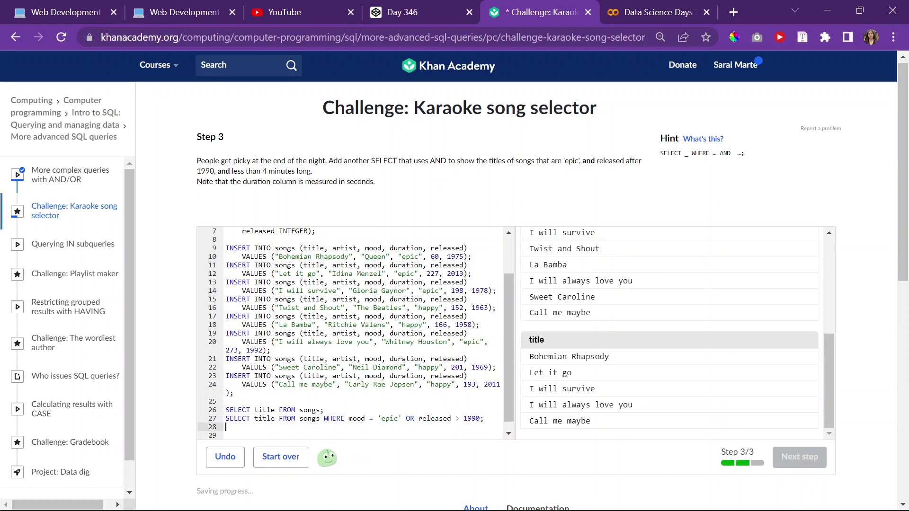
text(SELECT title FROM songs WHERE mood = 'epic' AND released > 1990 AND duration < 240;)
key(Return)
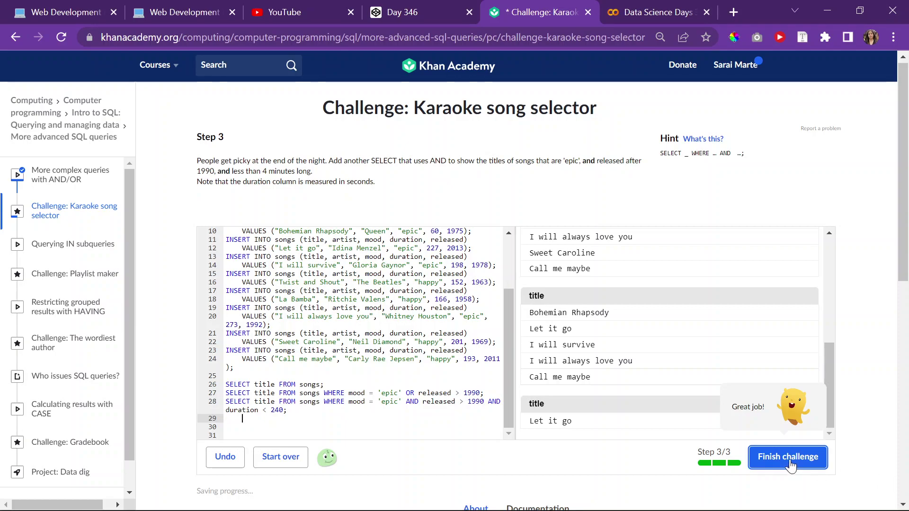
click(790, 457)
scroll(478, 295, down, 3)
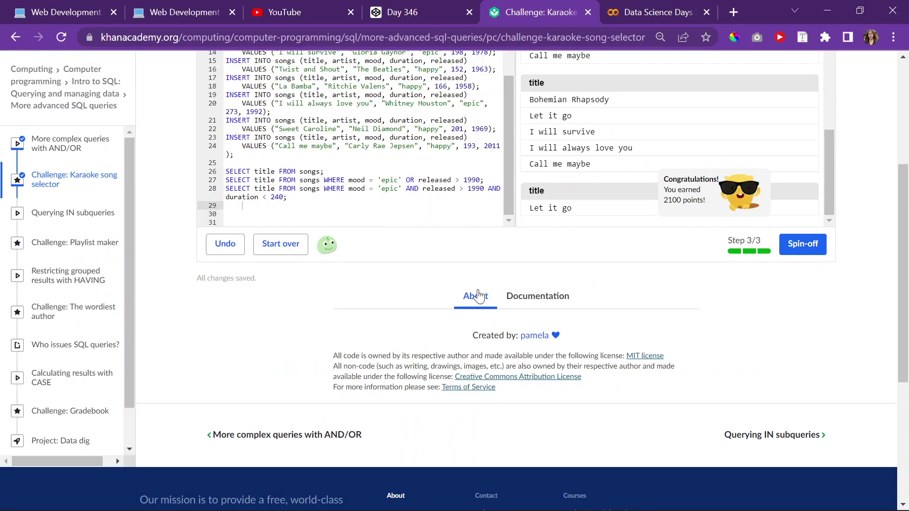
scroll(478, 296, up, 2)
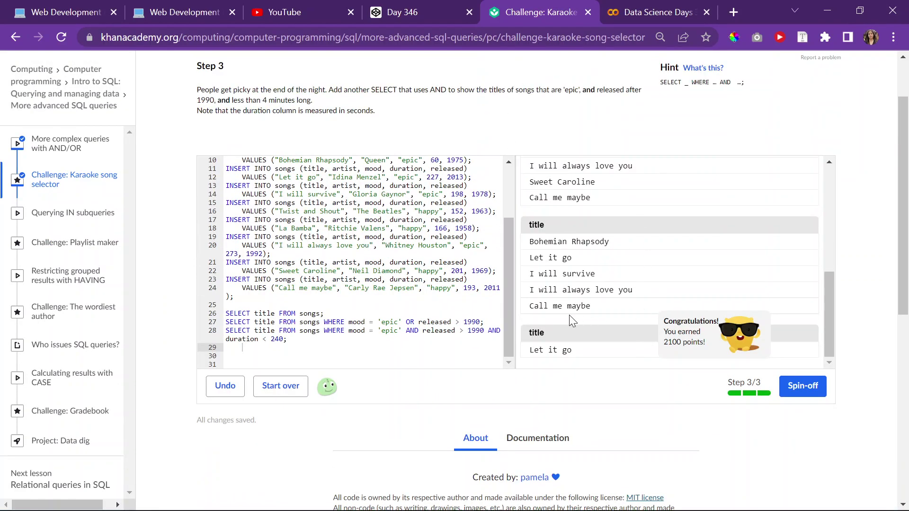